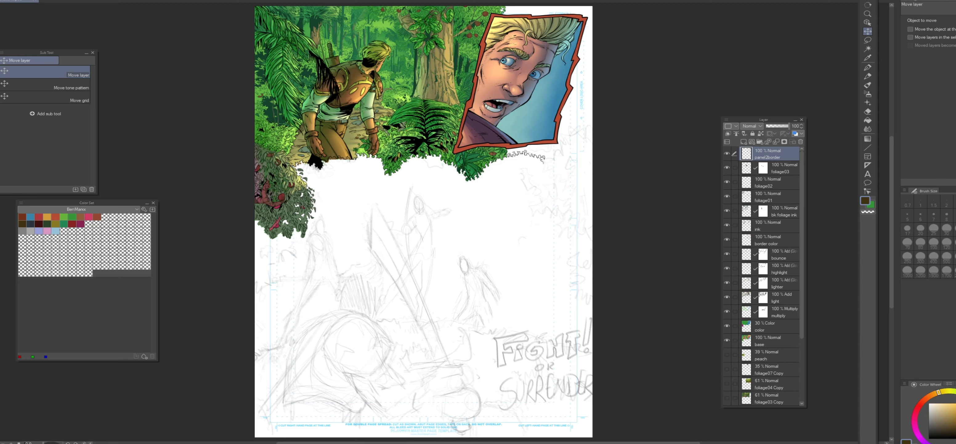
Switch to Maya and frame the three posed figures from a low front angle with the film gate shown
left_click(330, 430)
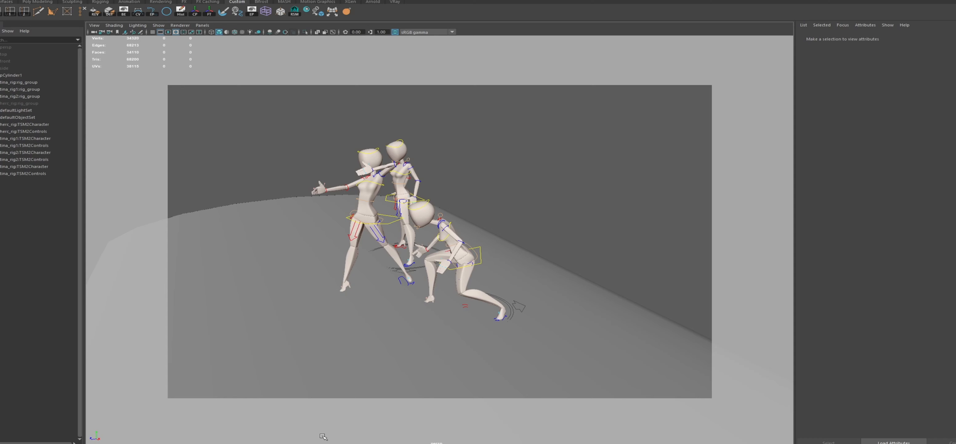
left_click(160, 32)
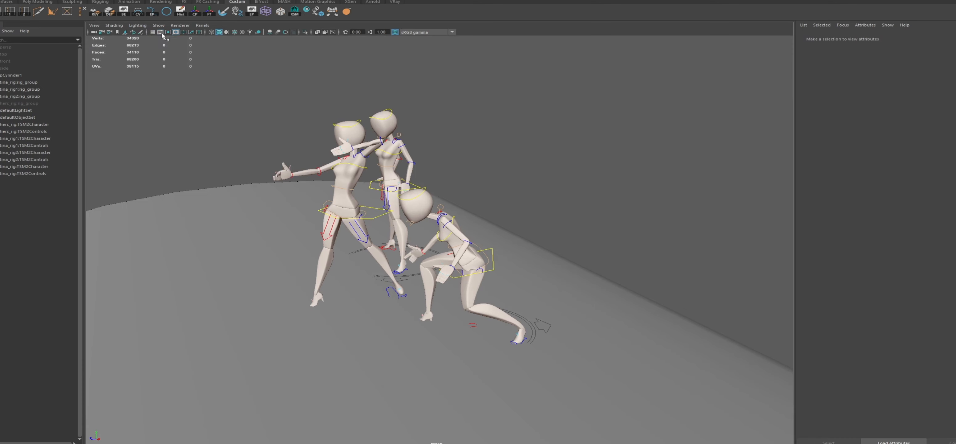
left_click_drag(506, 219, 520, 272)
left_click(158, 51)
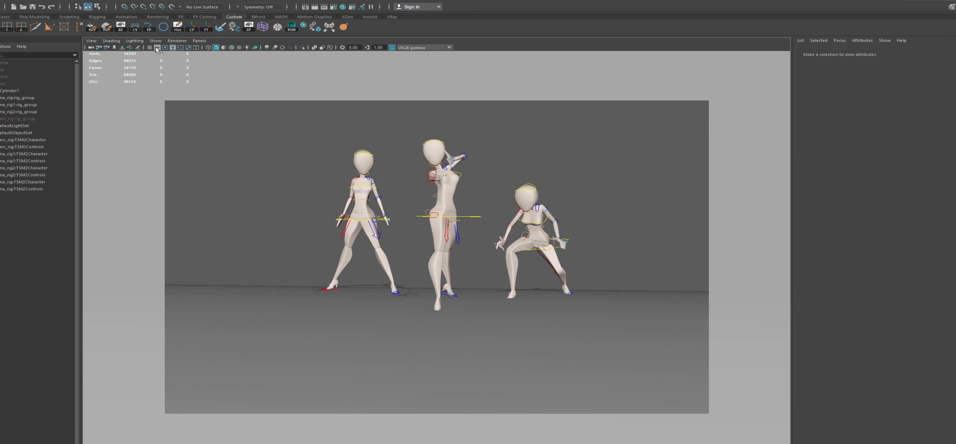
left_click_drag(322, 238, 359, 299)
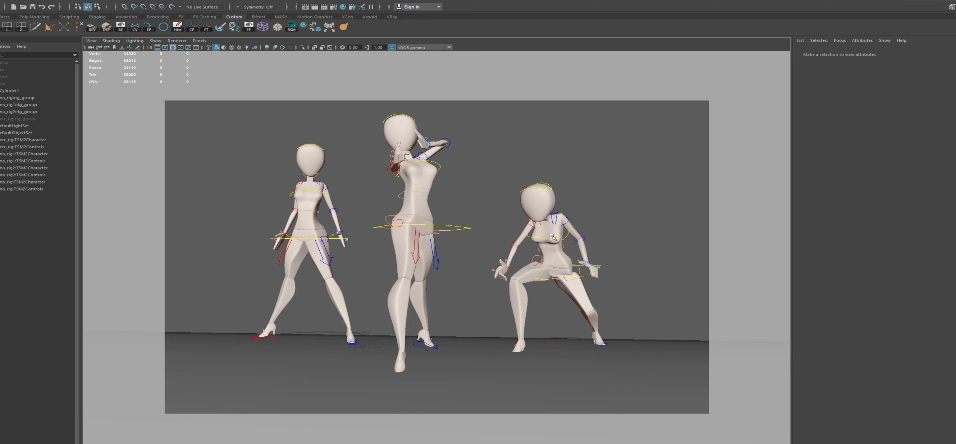
Check the figures' poses from several angles, selecting the middle figure's upper body and right upper arm controls
left_click(555, 217)
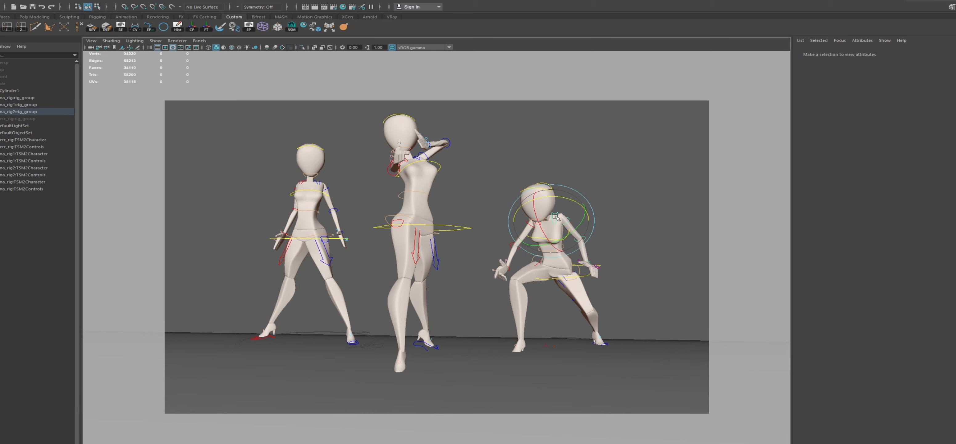
left_click(455, 225)
left_click_drag(480, 245, 481, 244)
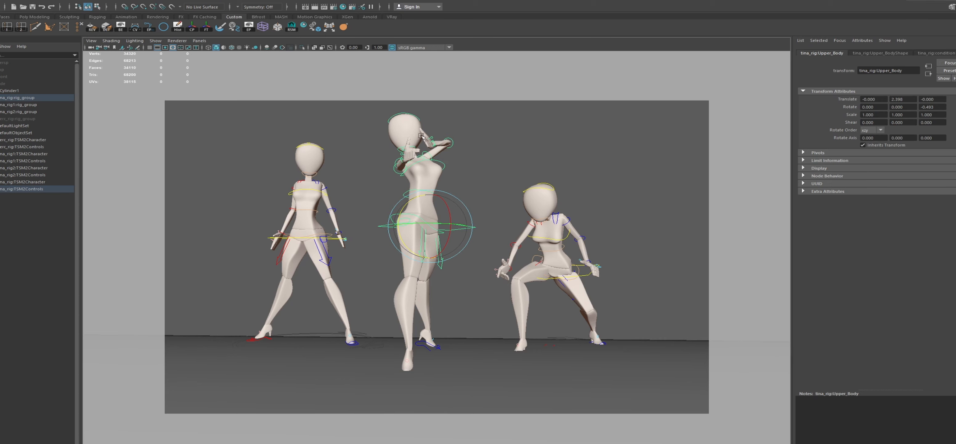
left_click_drag(420, 202, 421, 203)
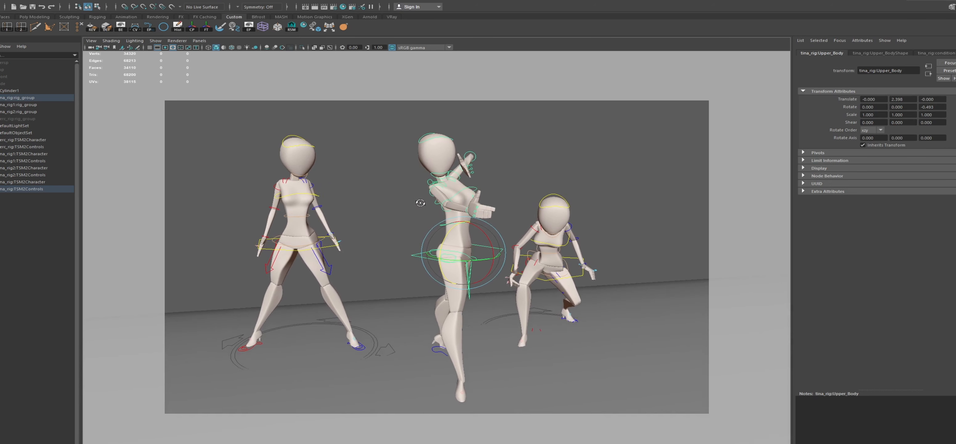
left_click(433, 193)
left_click_drag(434, 194, 374, 239)
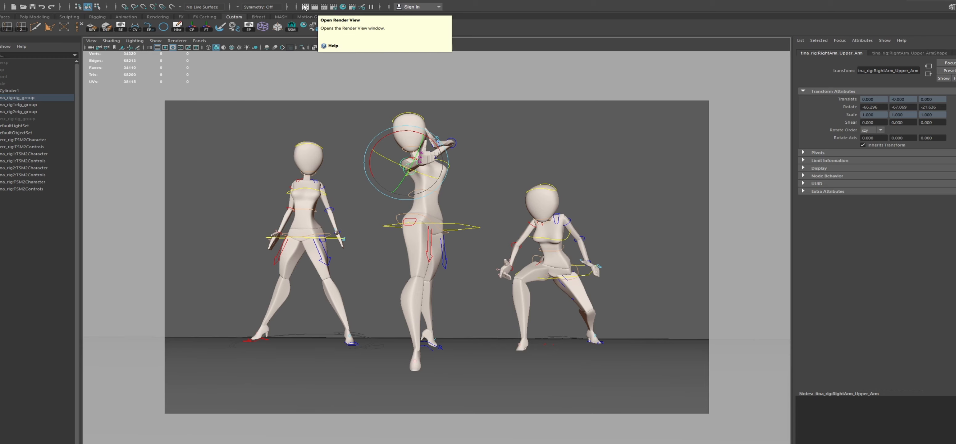
Render a V-Ray test of the current camera view to check the framing, and close the frame buffer
left_click(305, 6)
left_click(118, 91)
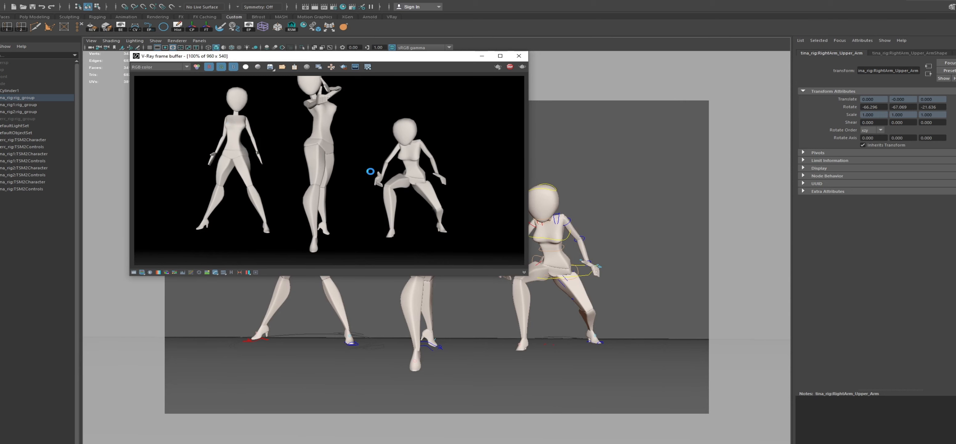
left_click_drag(381, 60, 442, 107)
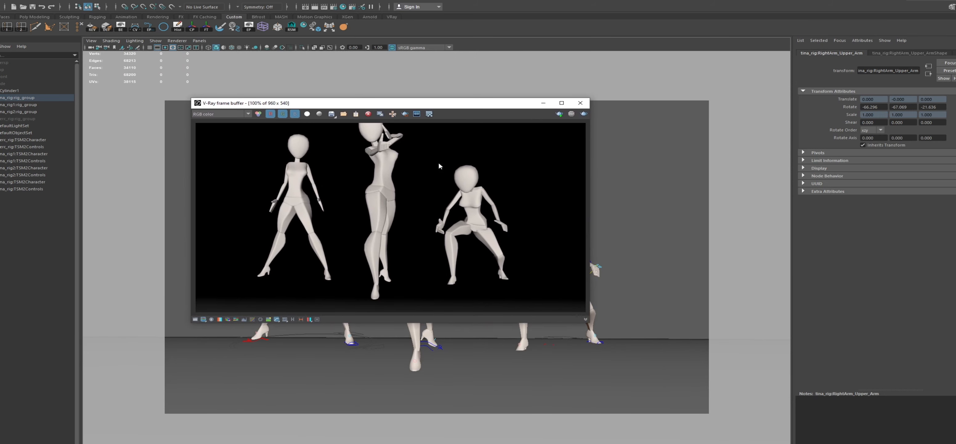
left_click(580, 103)
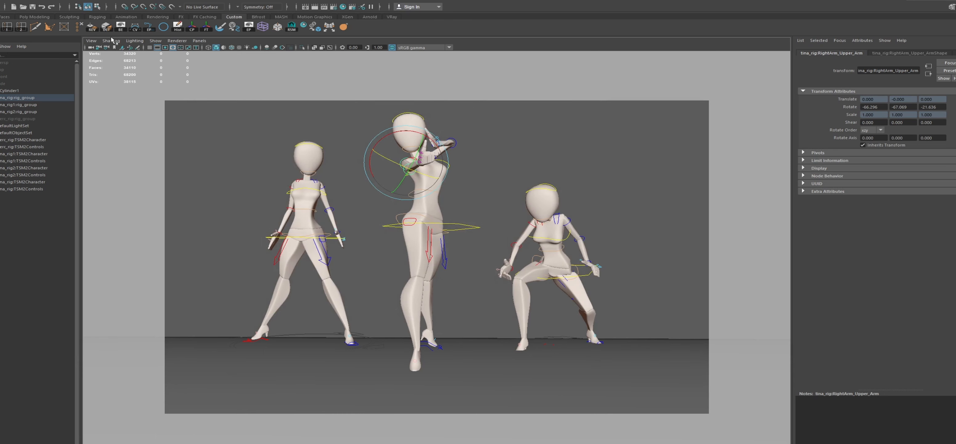
Show the camera's resolution gate and reframe the view so all three figures fit fully inside it
left_click(166, 48)
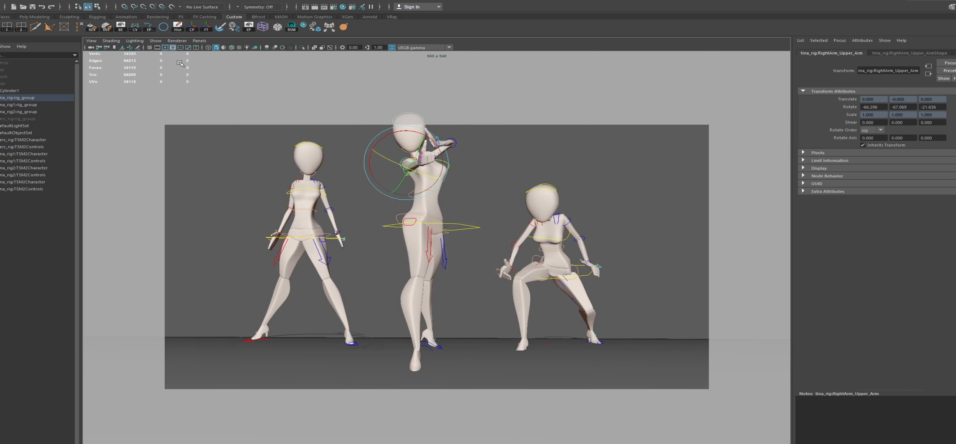
left_click(173, 48)
left_click_drag(356, 203, 346, 216)
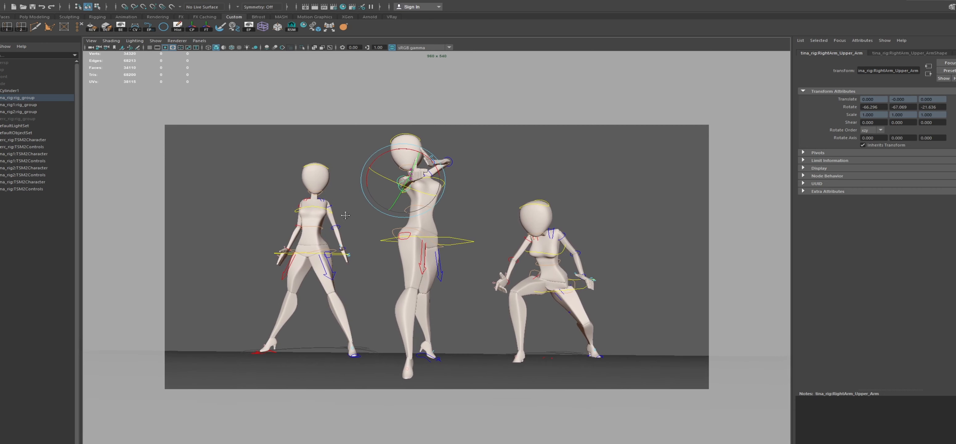
Render the reframed front view with V-Ray, save the image, and close the frame buffer
left_click(305, 7)
left_click(118, 91)
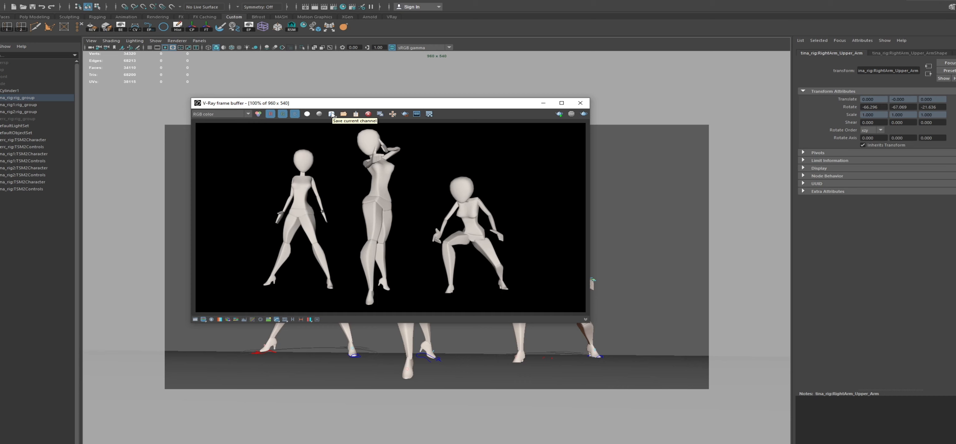
left_click(331, 114)
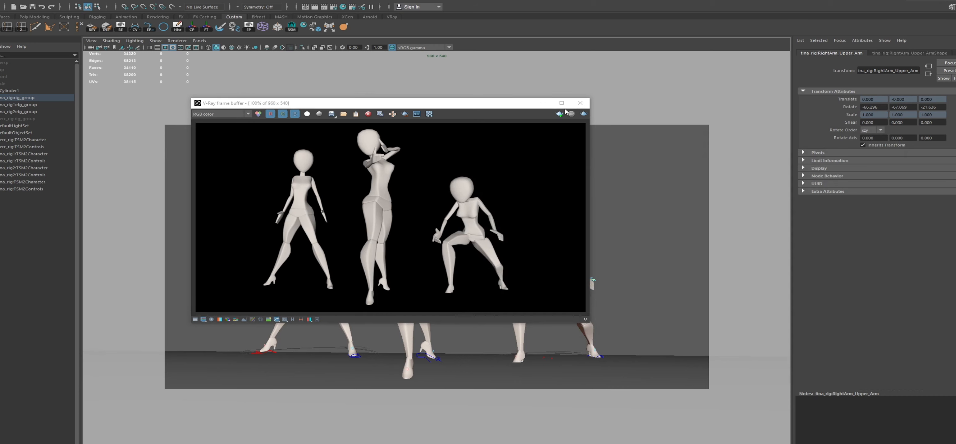
left_click(580, 104)
Render a second view with the camera orbited slightly around the figures, and save the image
left_click_drag(545, 222, 505, 223, "alt")
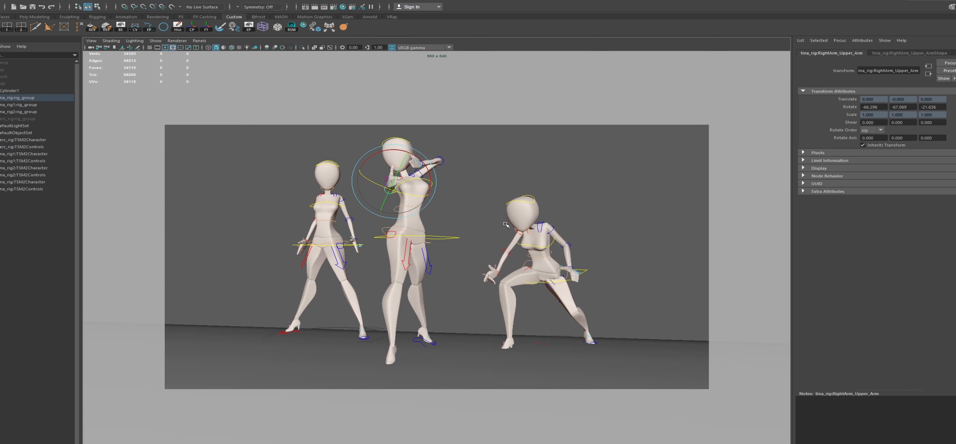
left_click(304, 27)
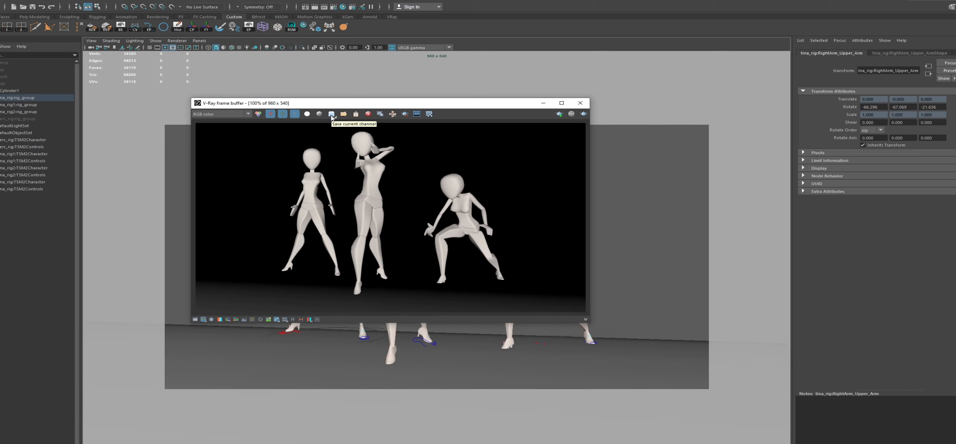
left_click(332, 115)
left_click(580, 103)
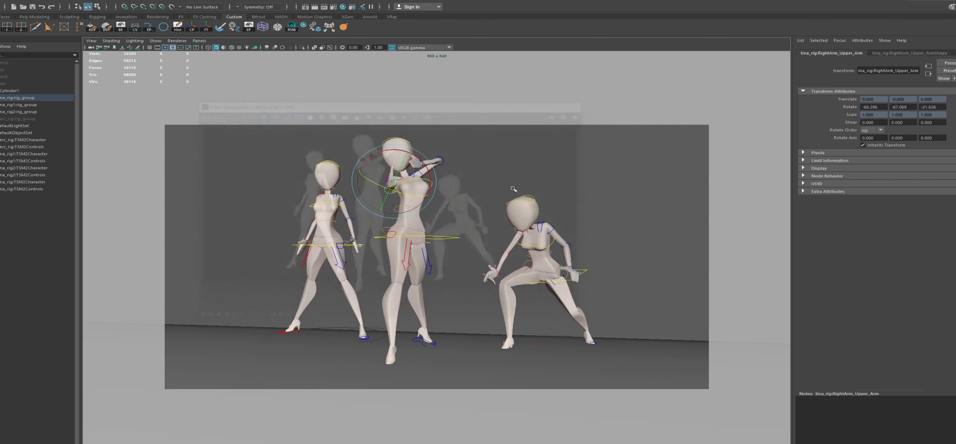
Render and save a third view orbited the opposite way, showing the middle figure from the side
left_click_drag(440, 293, 456, 293)
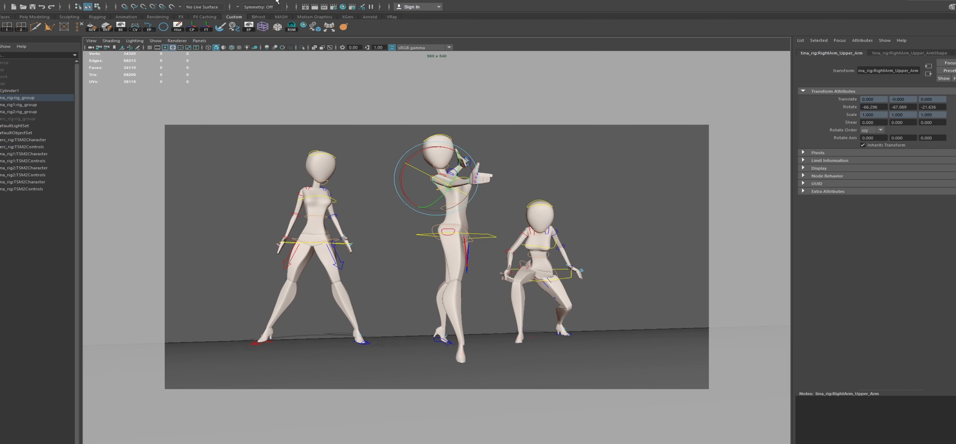
left_click(305, 6)
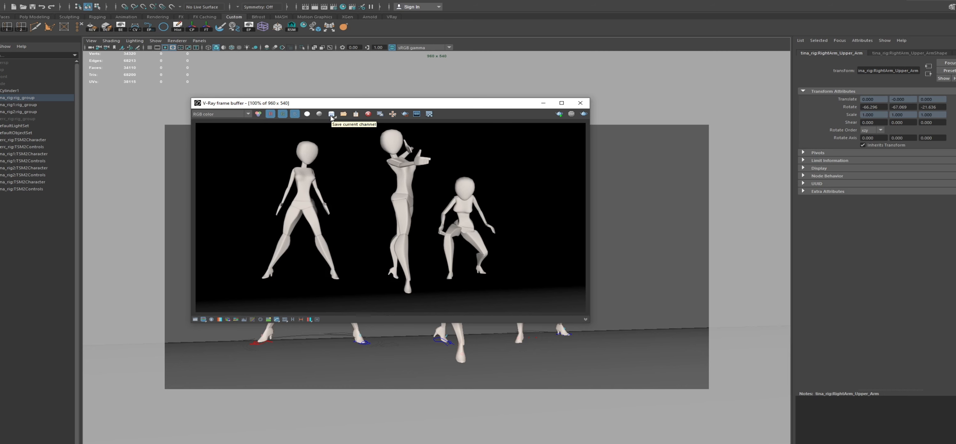
left_click(580, 103)
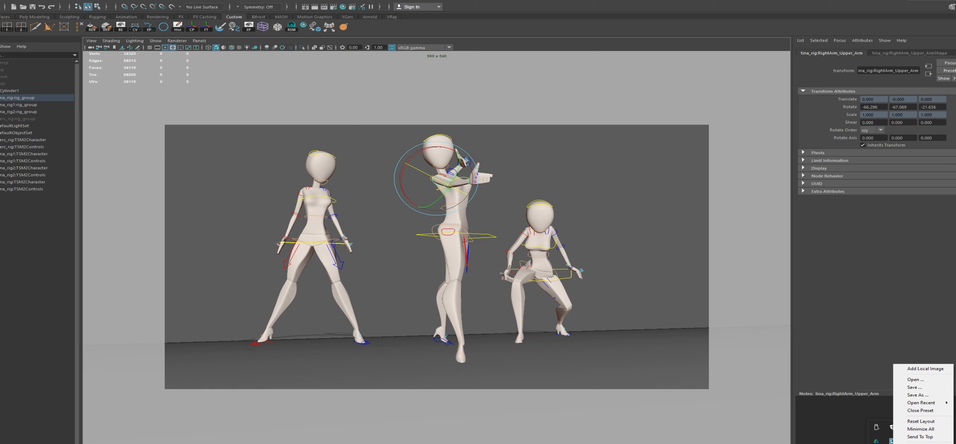
Add a saved figure render as a floating local reference image and keep it always on top
left_click(920, 371)
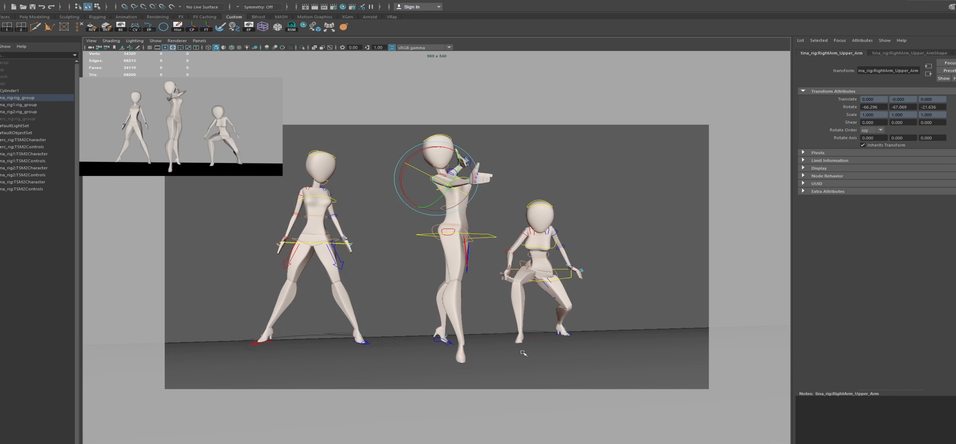
left_click_drag(204, 131, 644, 163)
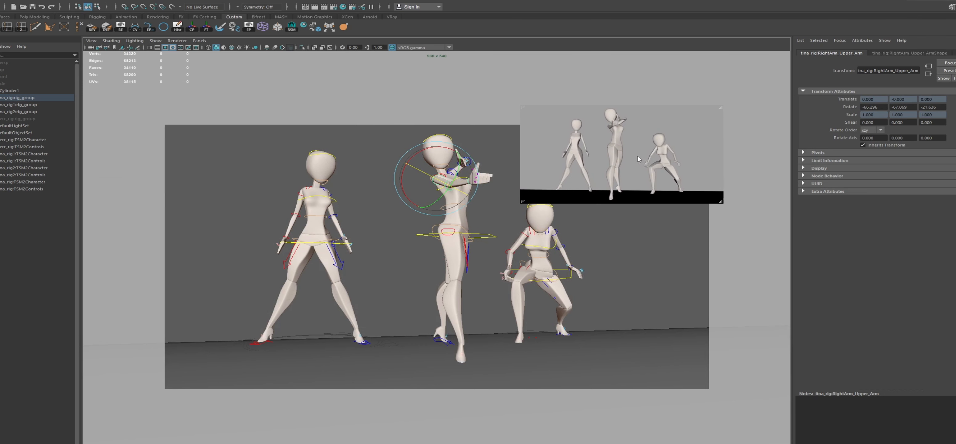
right_click(638, 158)
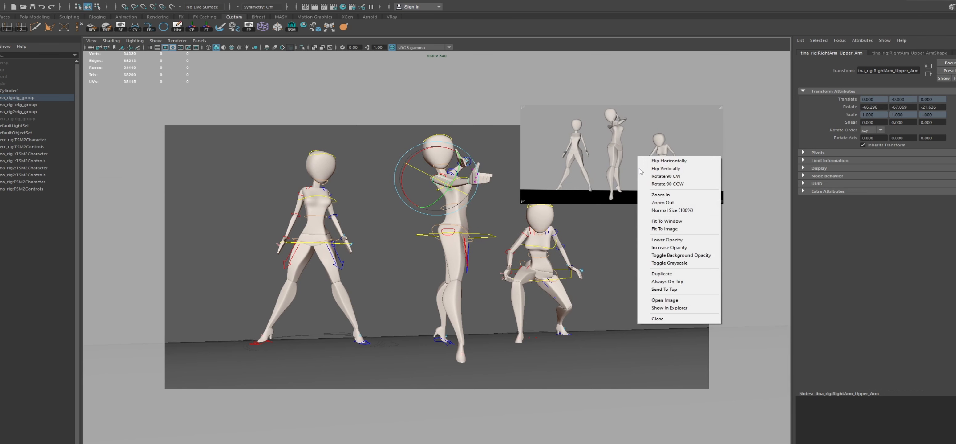
left_click(662, 283)
Enlarge the floating reference window and scale the image so the three figures fill it
left_click_drag(722, 204, 823, 310)
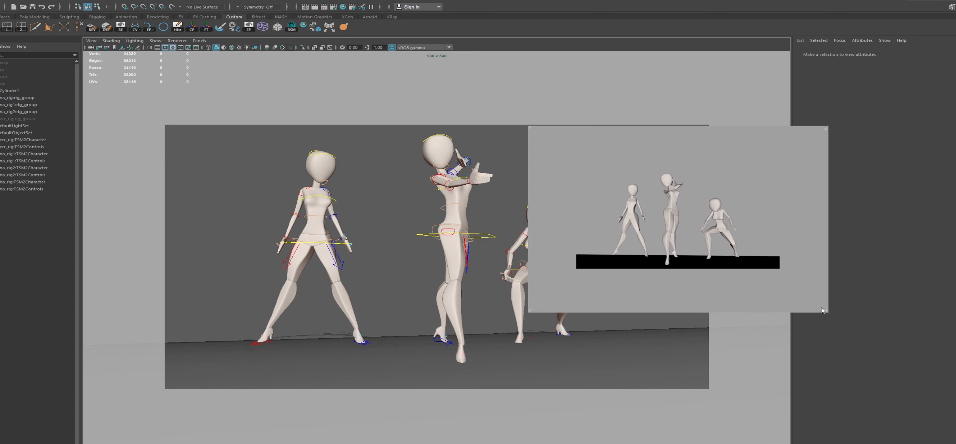
scroll(750, 260, "up", 5)
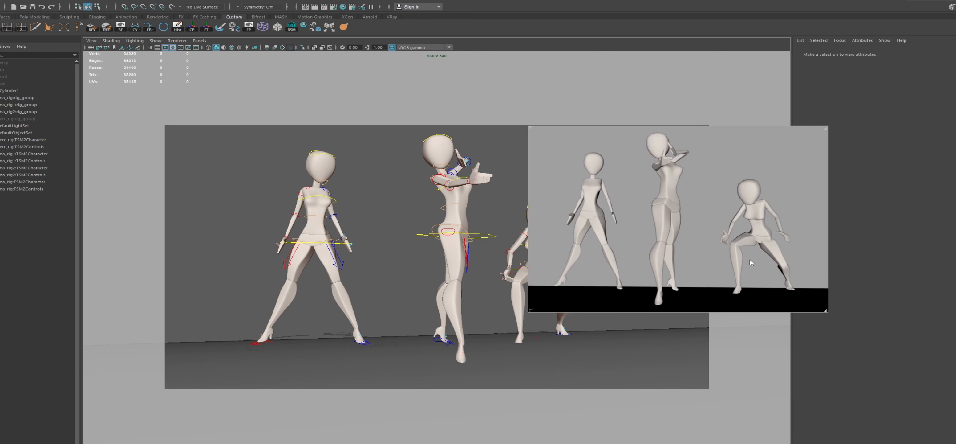
scroll(750, 260, "down", 1)
left_click_drag(750, 259, 744, 241)
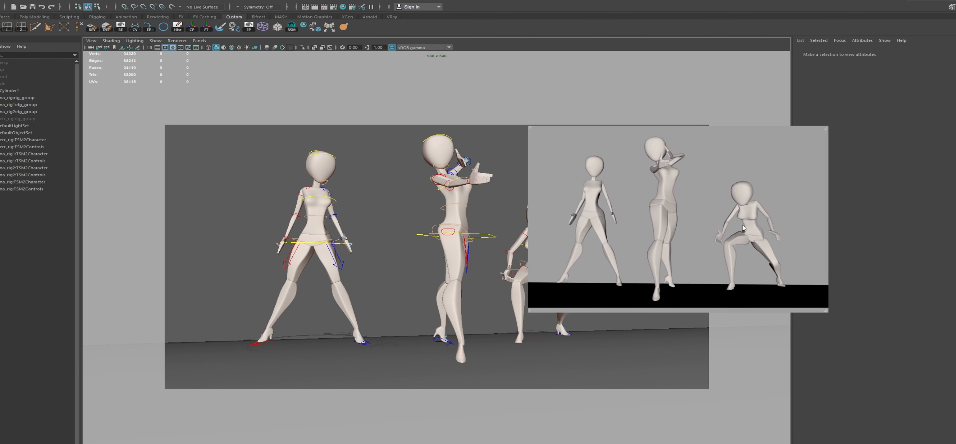
Switch to Clip Studio Paint and place the floating reference image beside the comic page's empty lower panel
key("alt+Tab")
left_click_drag(617, 242, 663, 178)
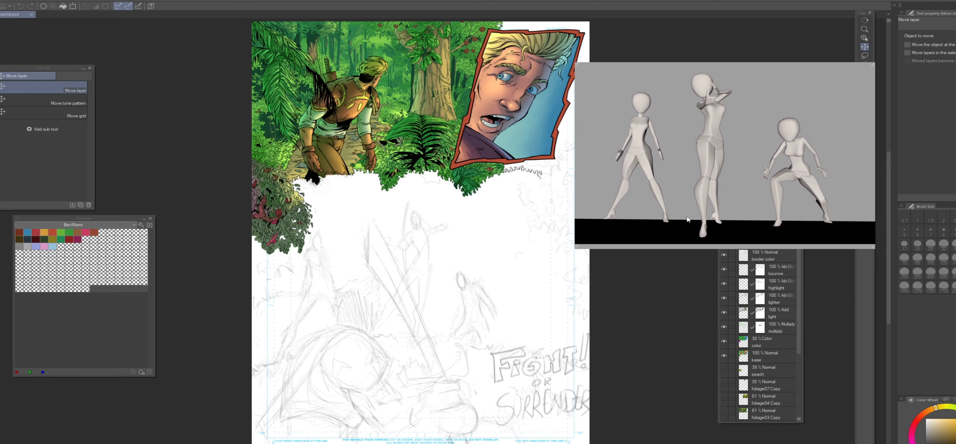